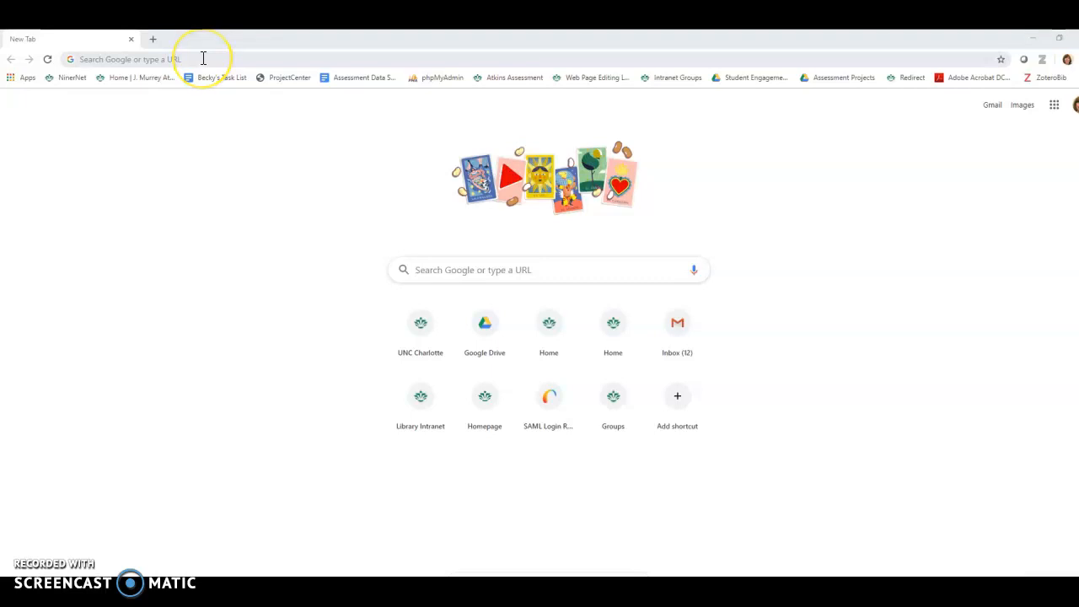
Open the login page at library-dev.uncc.edu/user and log in through NinerNET with the saved credentials
click(203, 58)
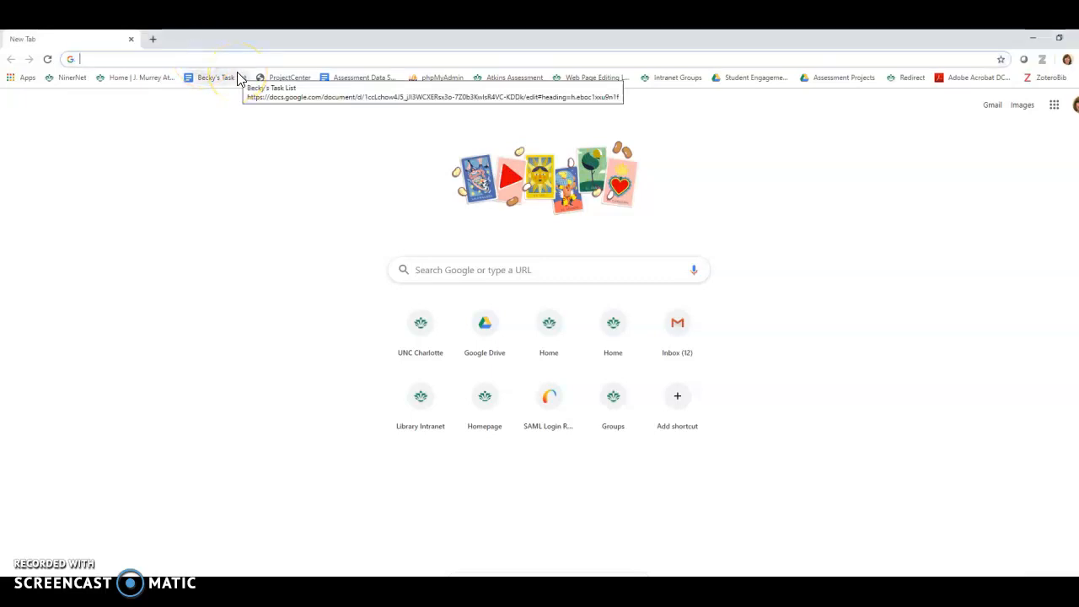
text(library)
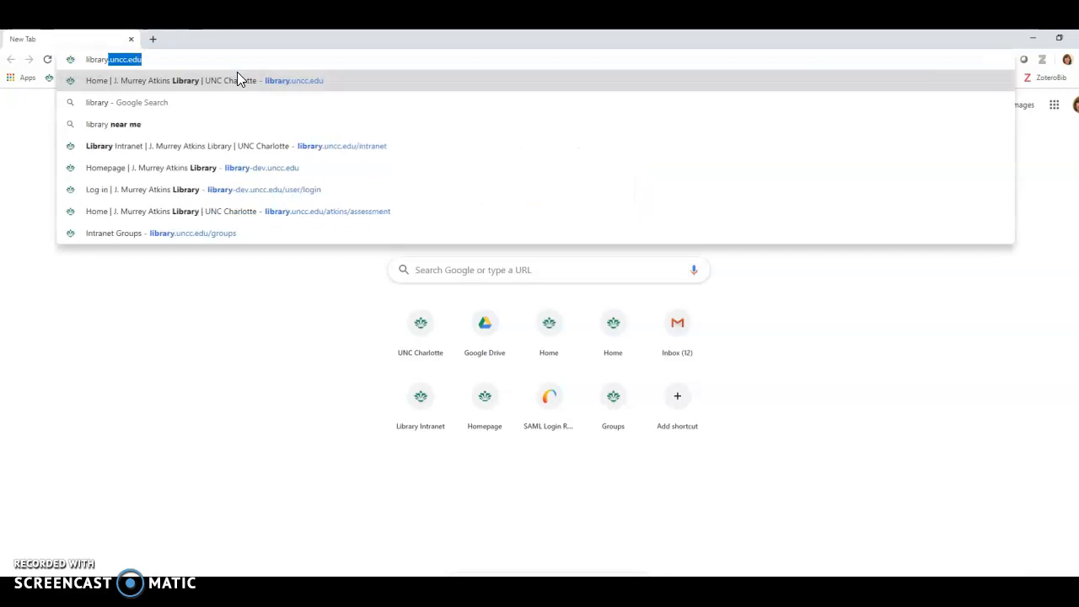
text(-dev)
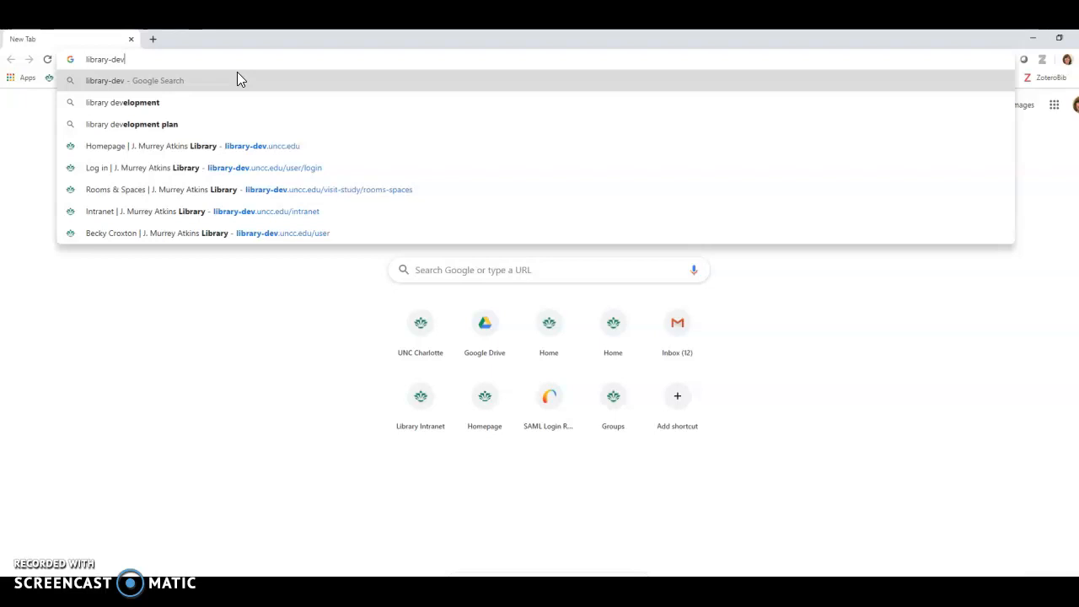
text(.)
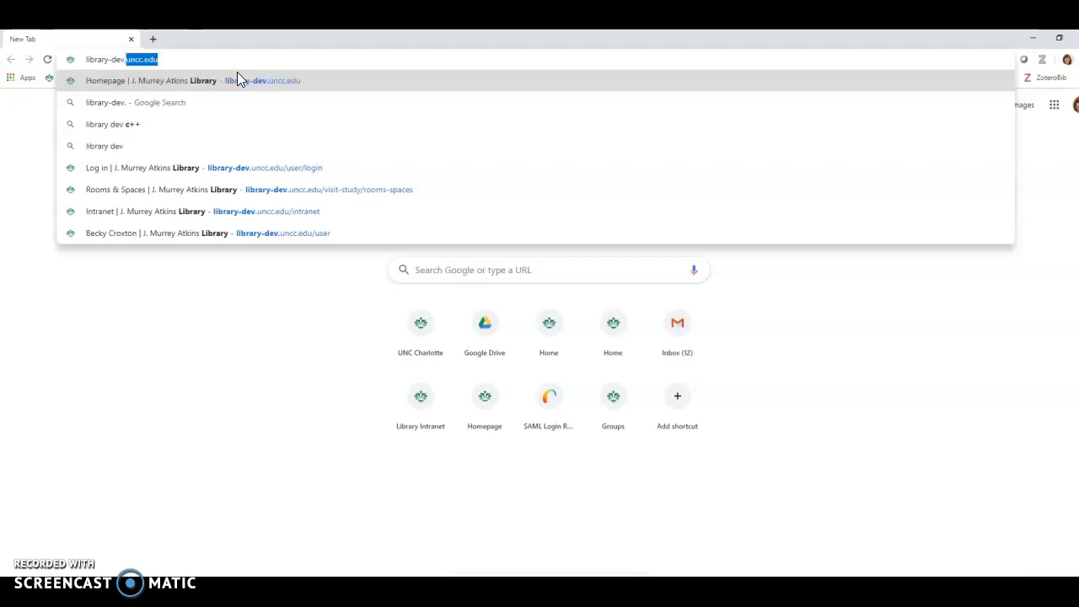
text(uncc.edu/user)
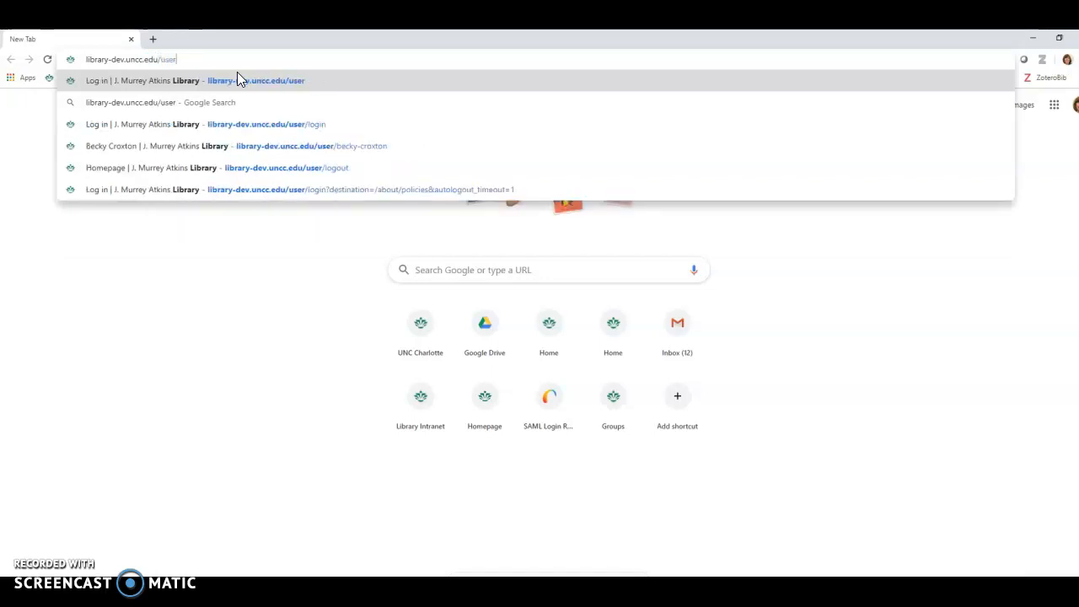
key(Return)
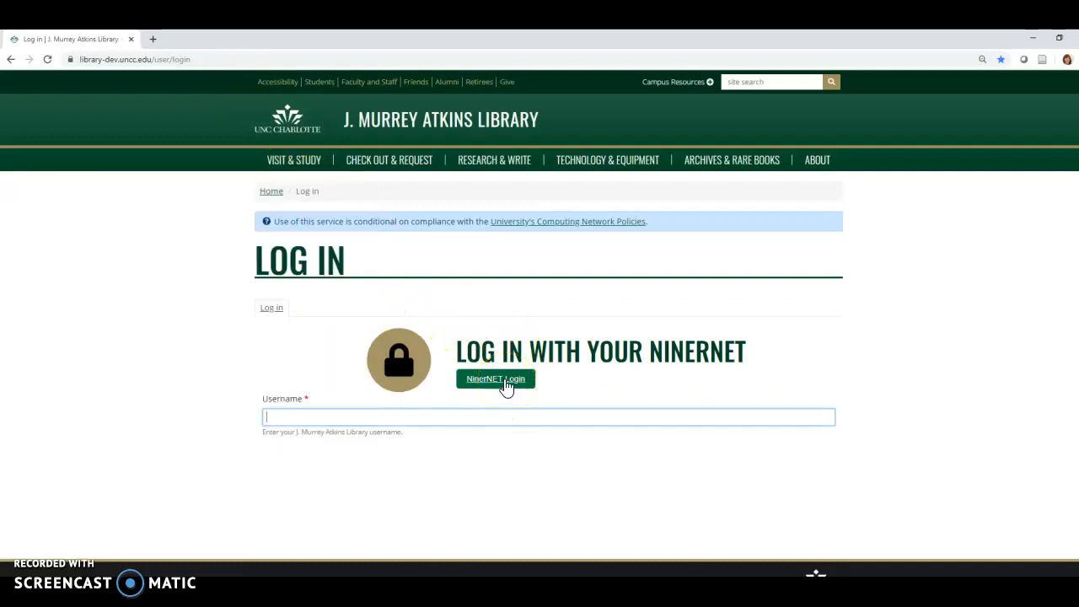
click(506, 387)
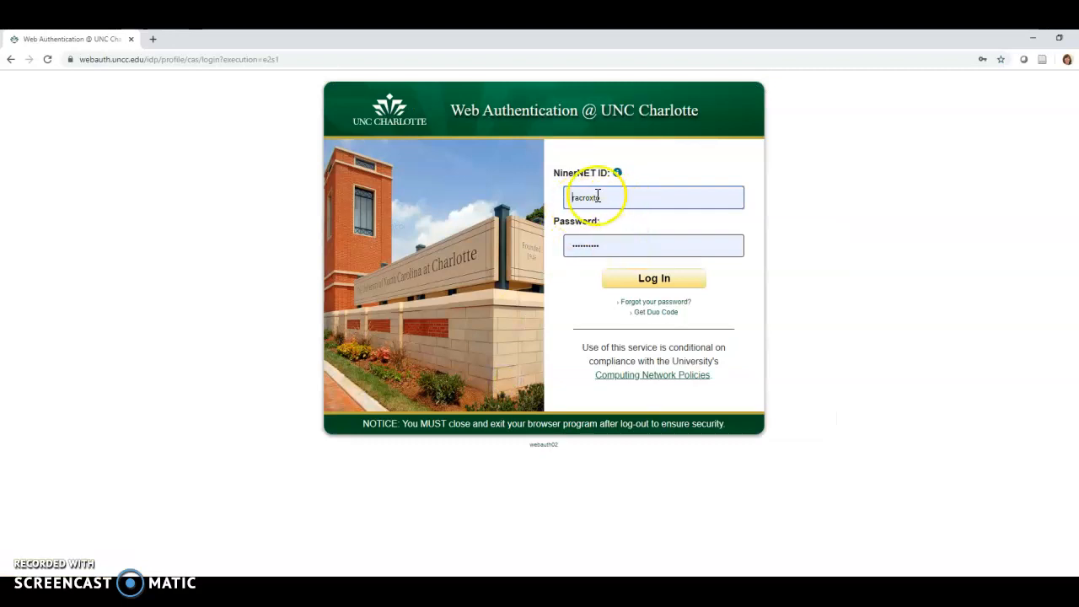
click(633, 278)
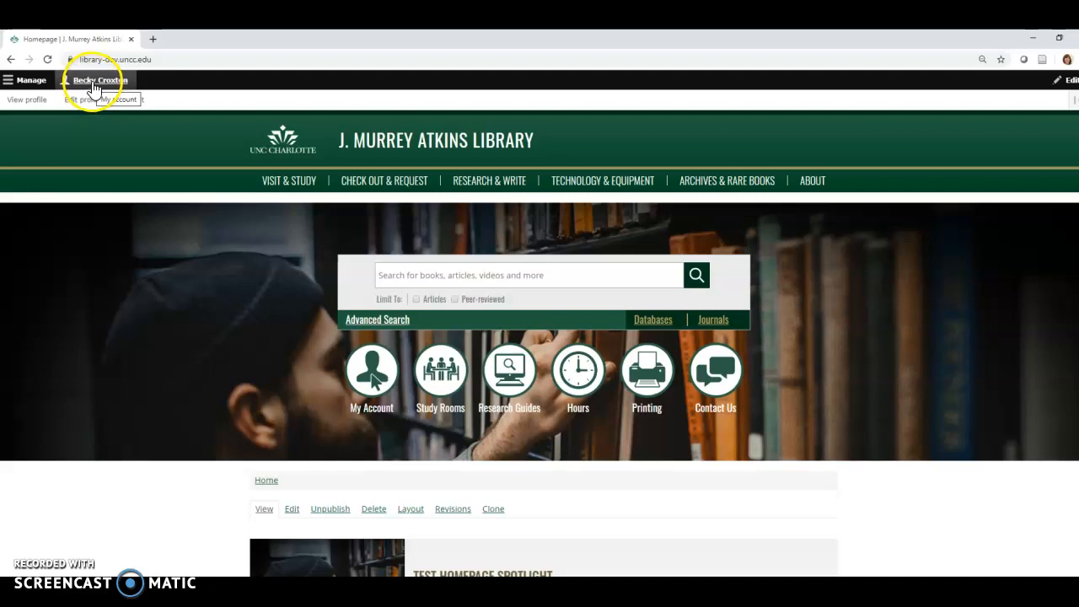
Open the Strategic Plan page from the nodes of the Our Organization group in group administration
click(30, 81)
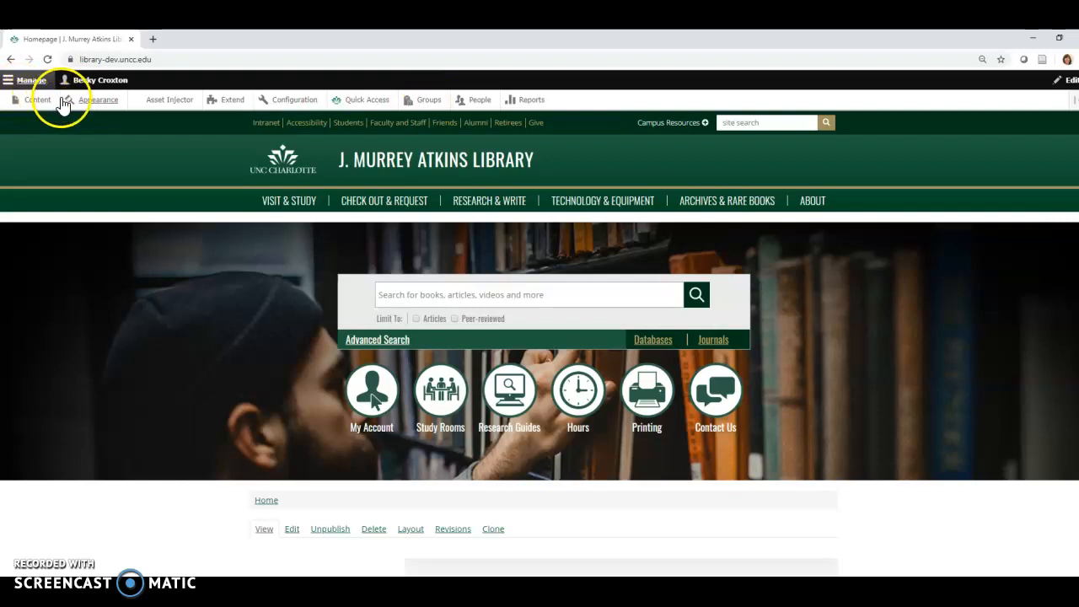
click(430, 100)
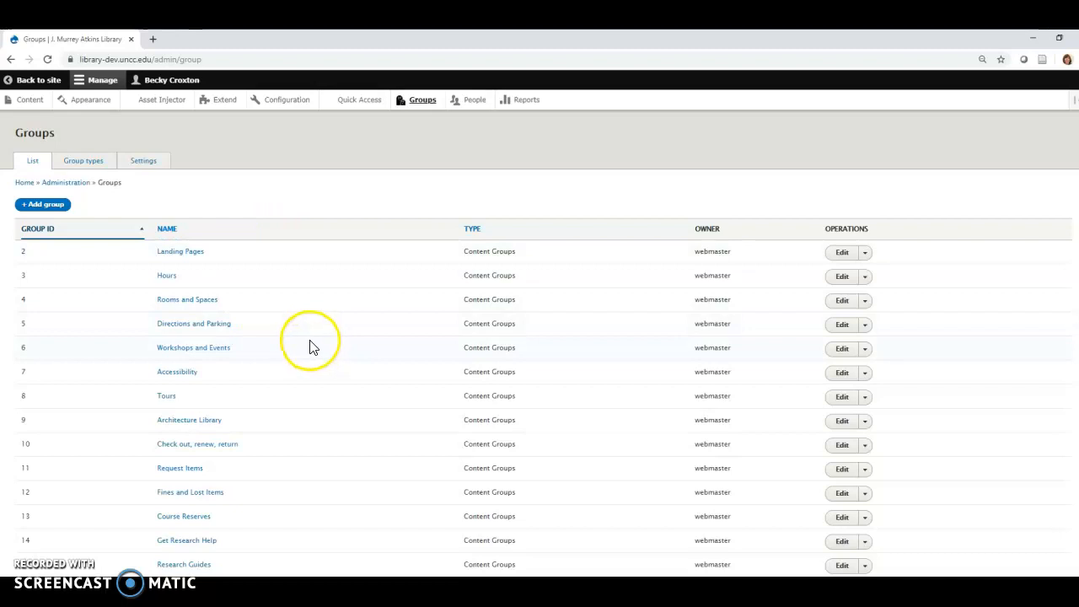
scroll(306, 338, down, 1)
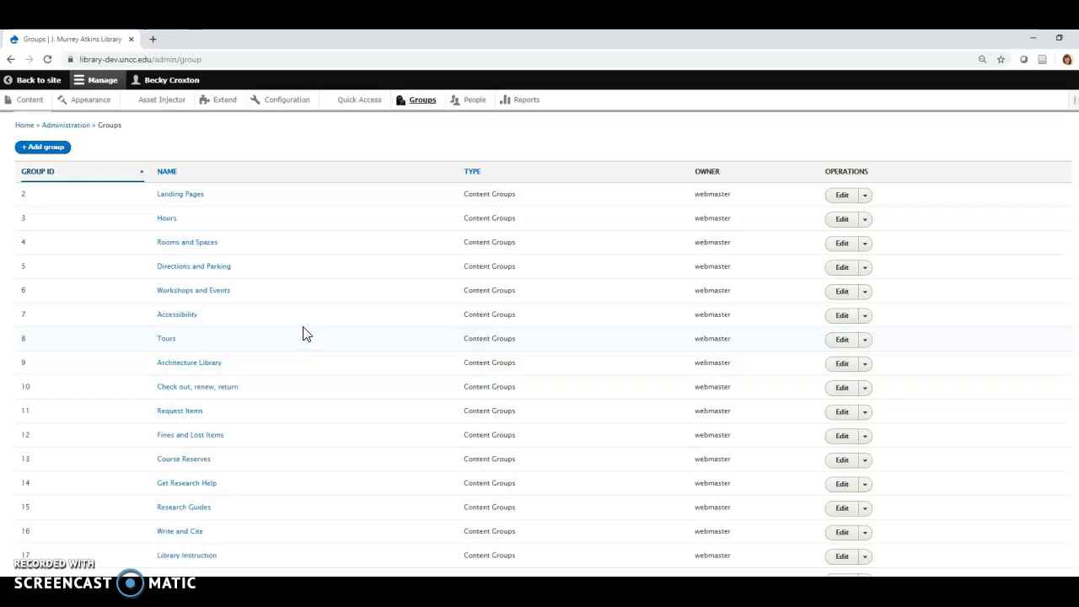
scroll(306, 331, down, 4)
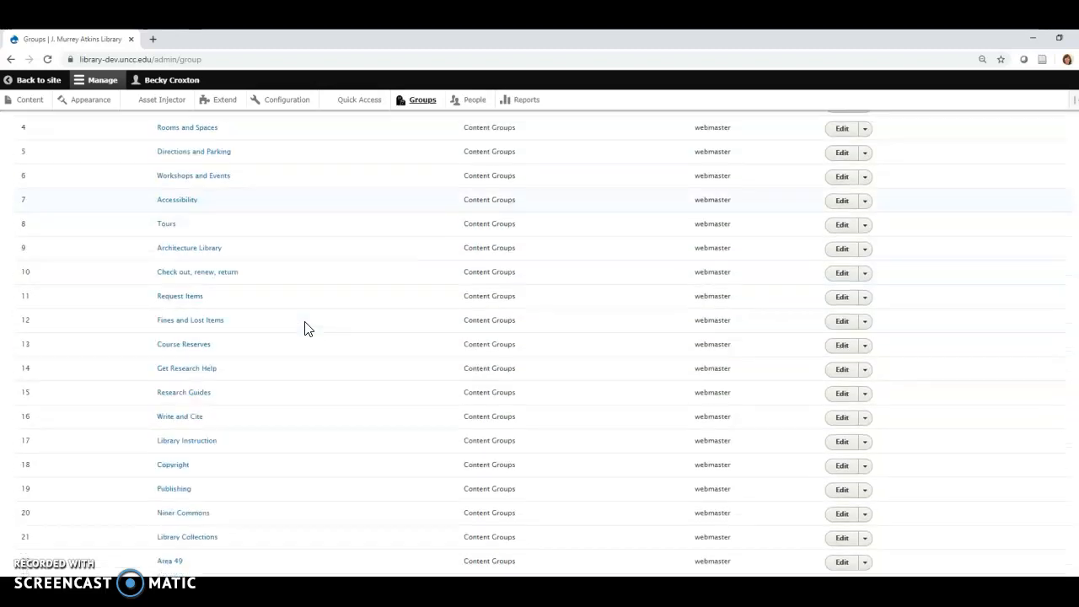
scroll(306, 329, down, 5)
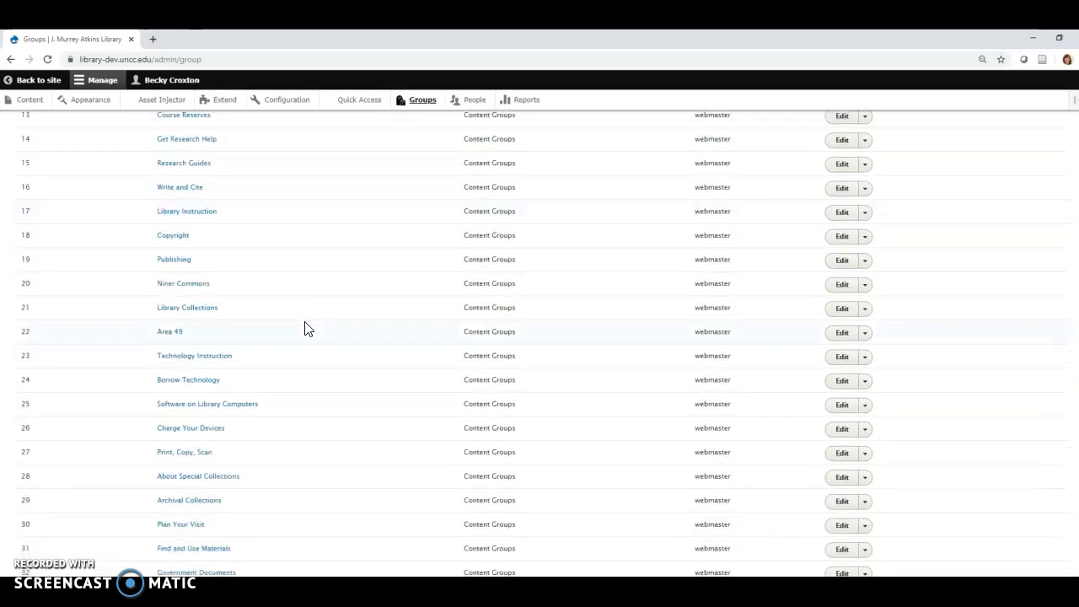
scroll(306, 329, down, 1)
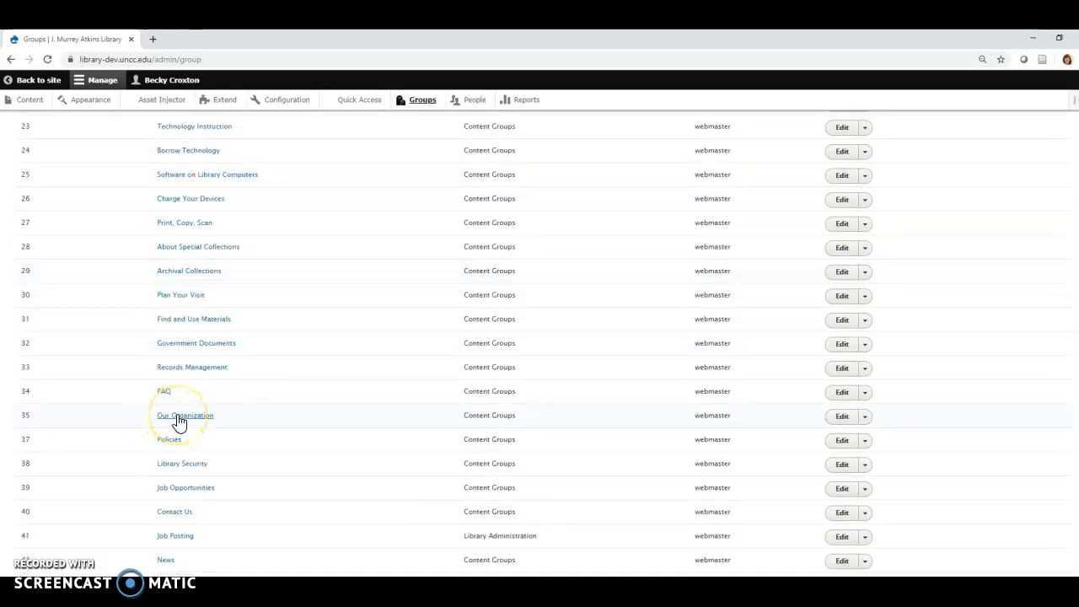
click(177, 417)
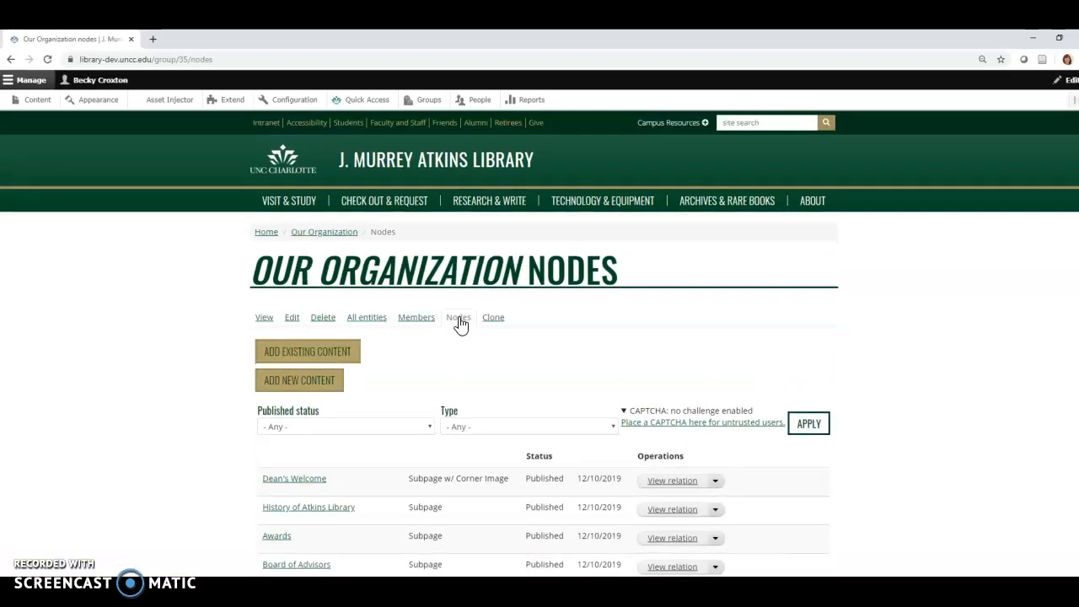
scroll(377, 423, down, 3)
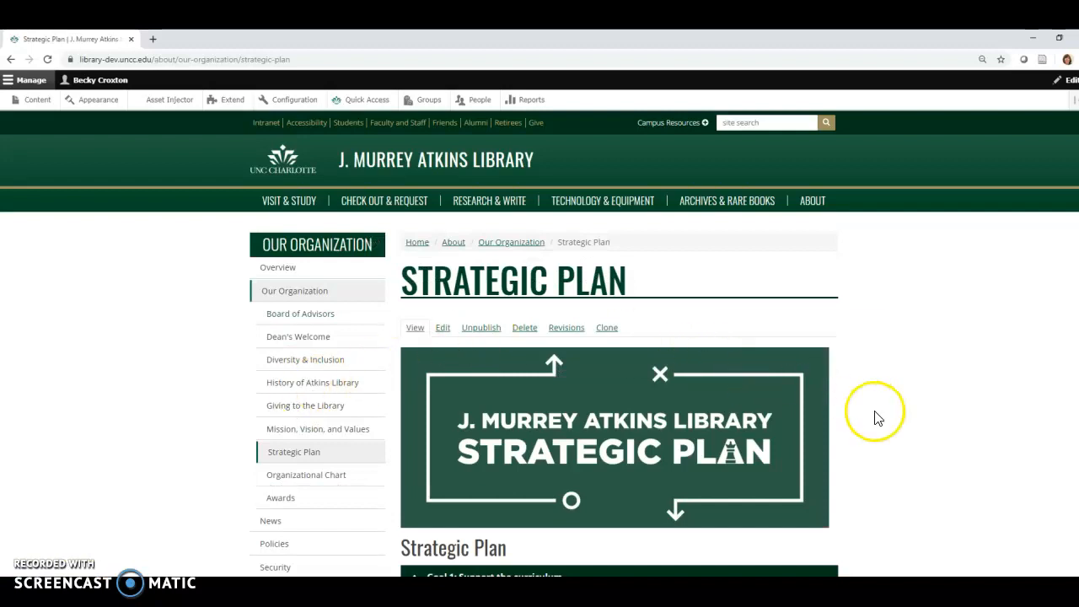
Unpublish the Strategic Plan page and publish it again
scroll(875, 418, down, 2)
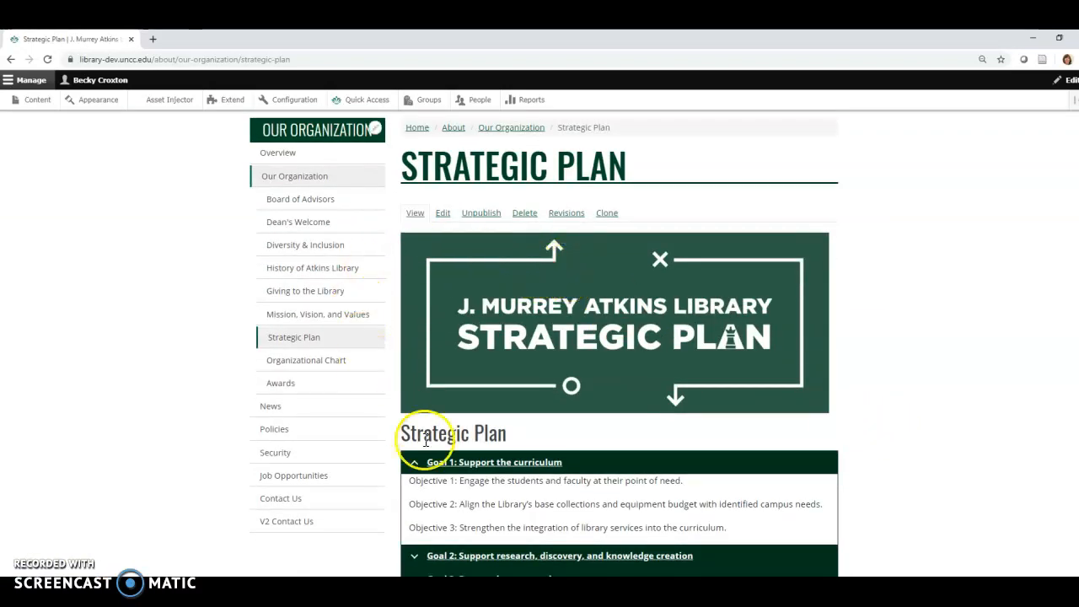
click(478, 218)
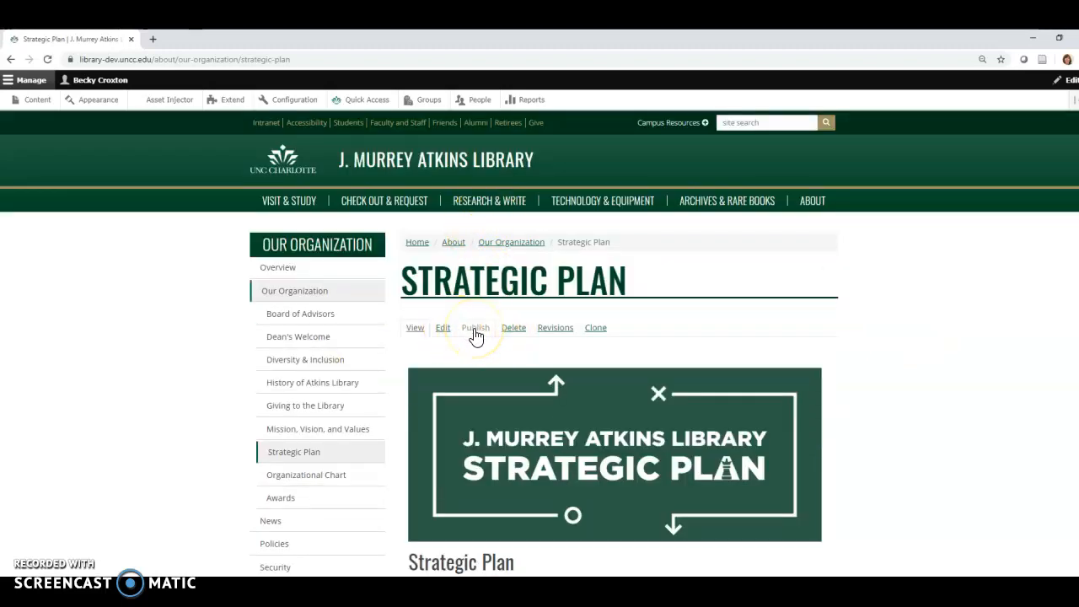
scroll(476, 335, down, 1)
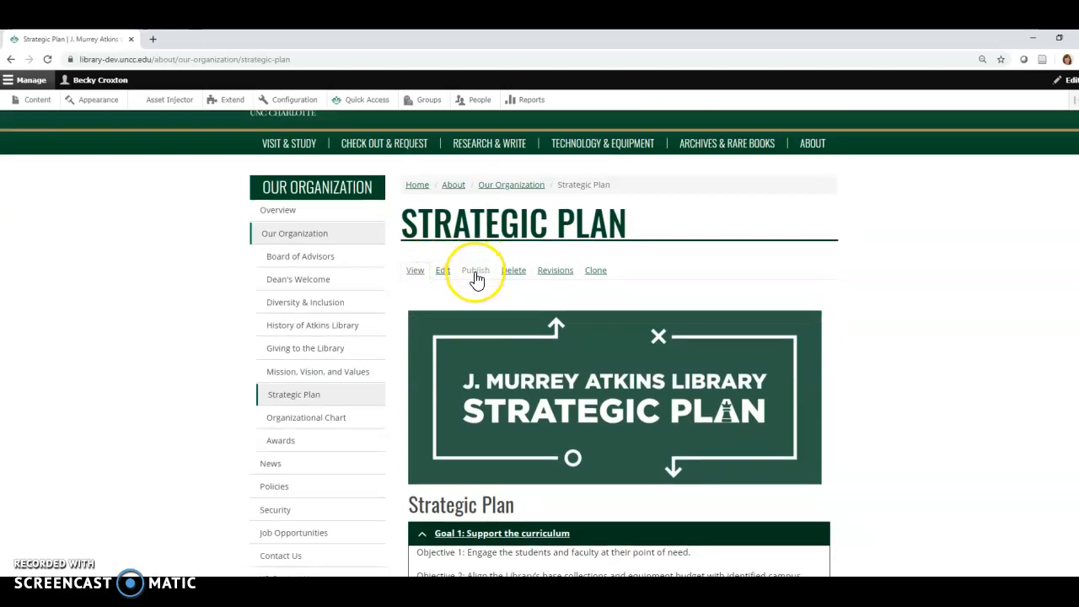
click(475, 276)
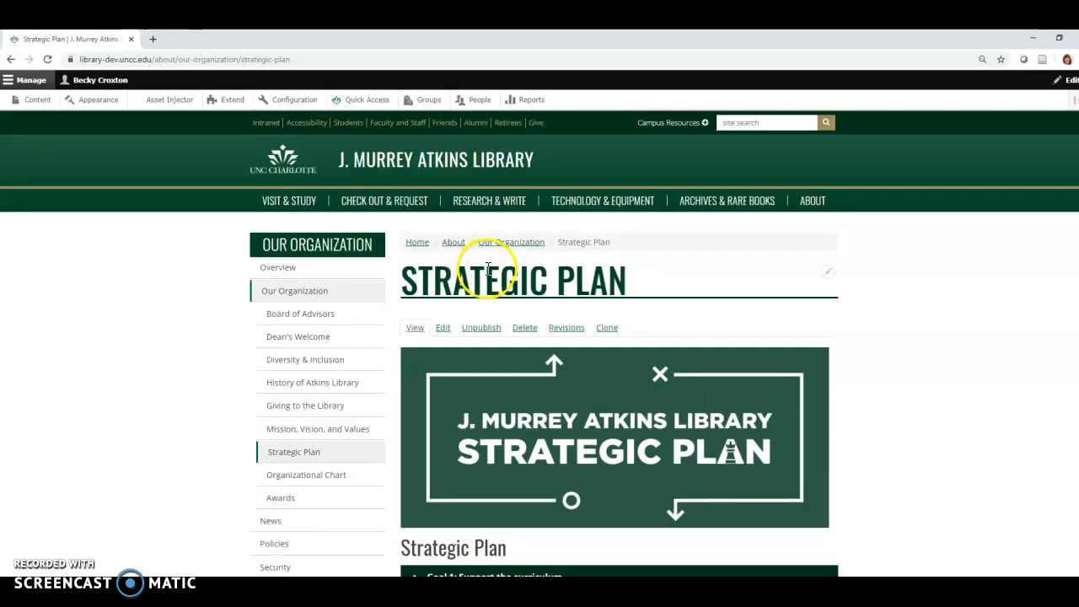
Open the Strategic Plan page for editing and review its body, mini hero image, URL alias and menu settings
scroll(877, 386, down, 3)
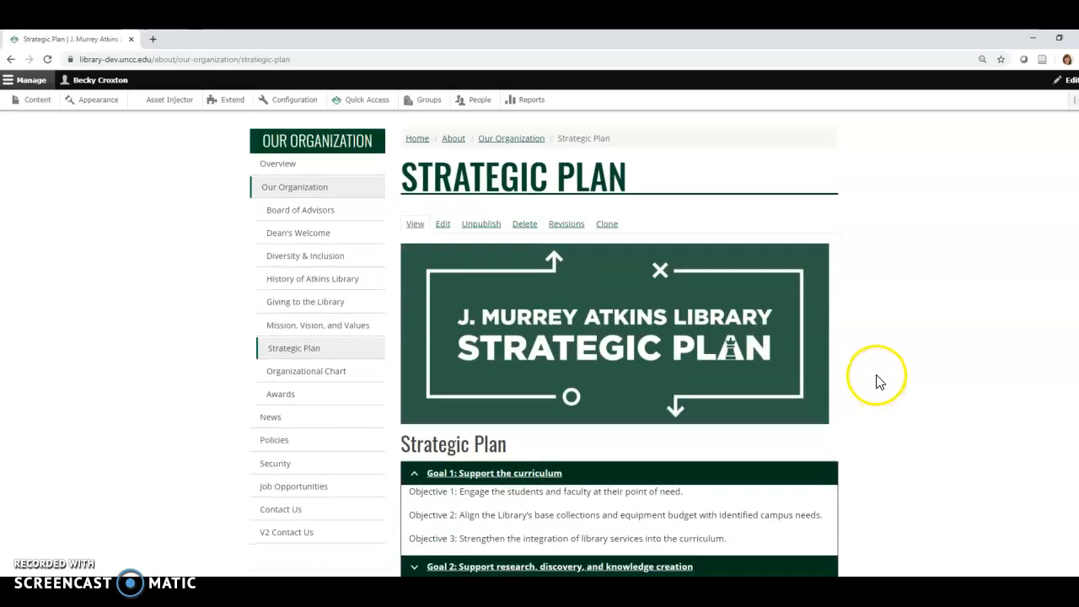
scroll(870, 386, up, 2)
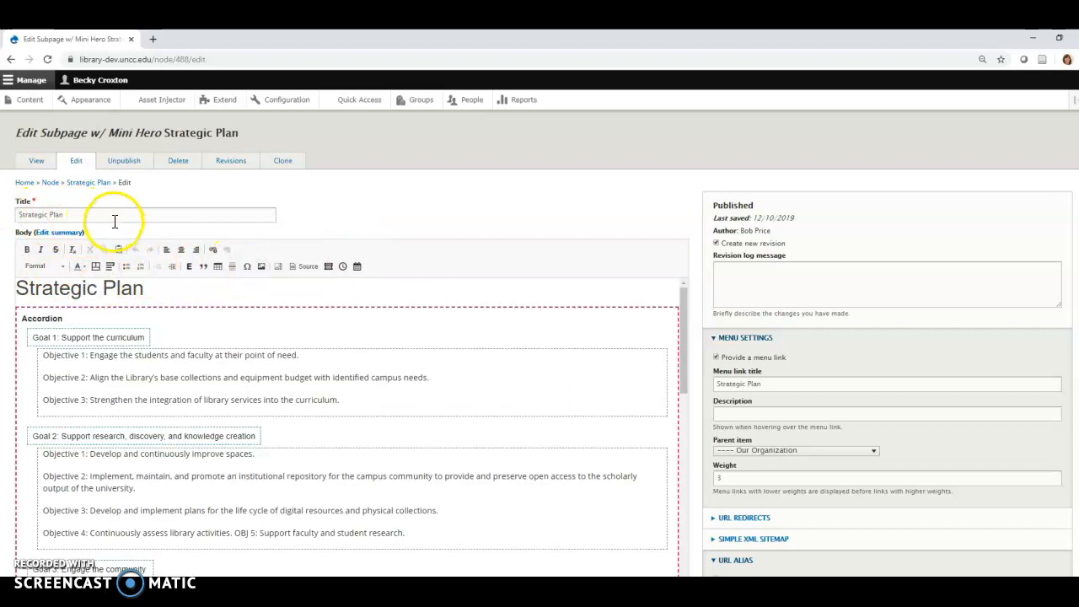
scroll(115, 221, down, 4)
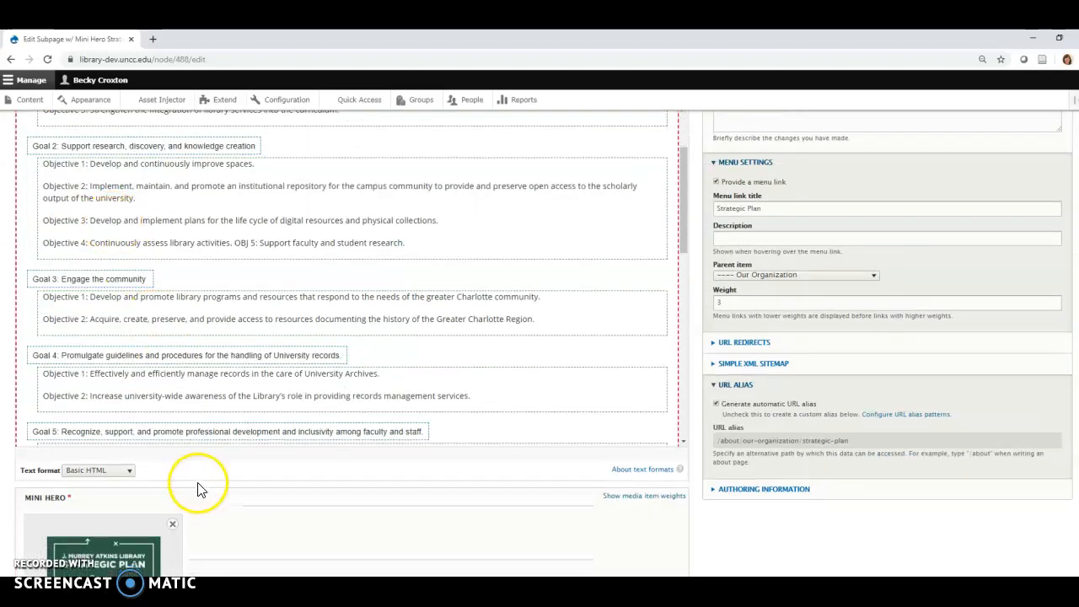
scroll(206, 477, down, 3)
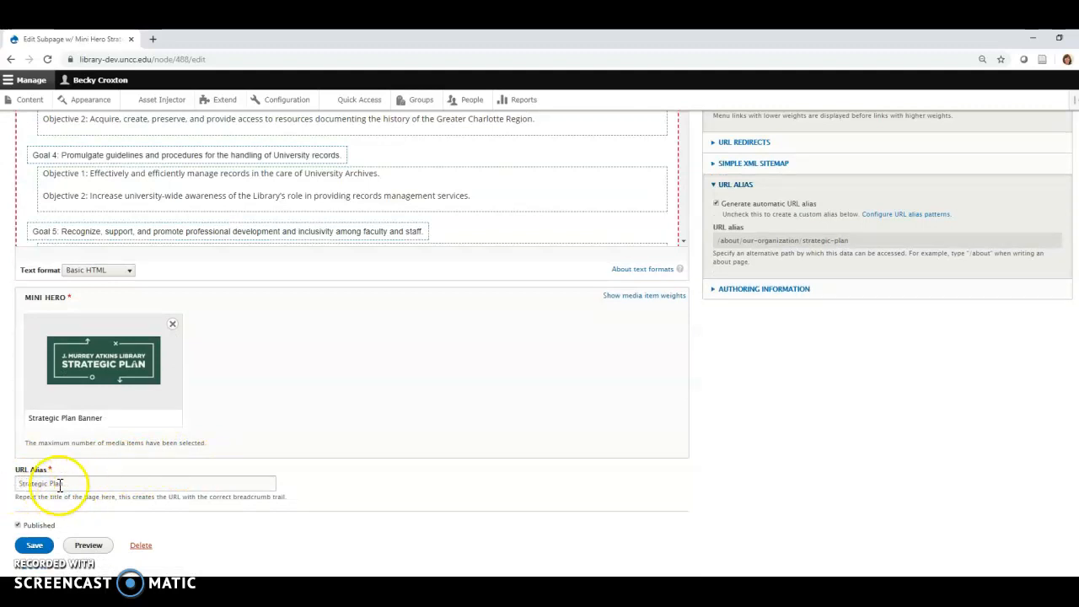
click(17, 483)
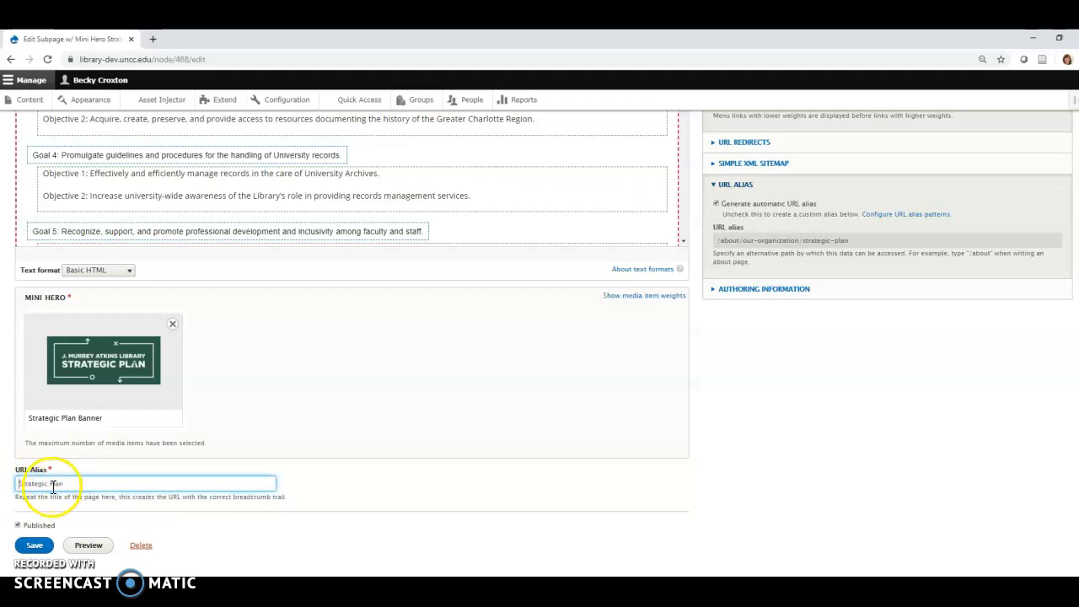
scroll(801, 504, up, 3)
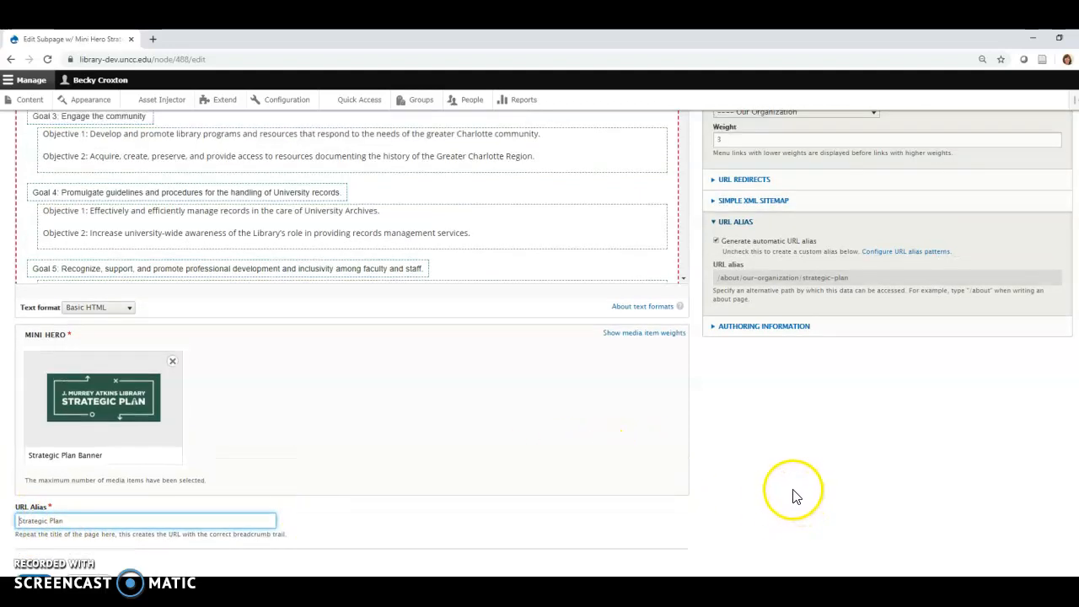
scroll(757, 479, up, 1)
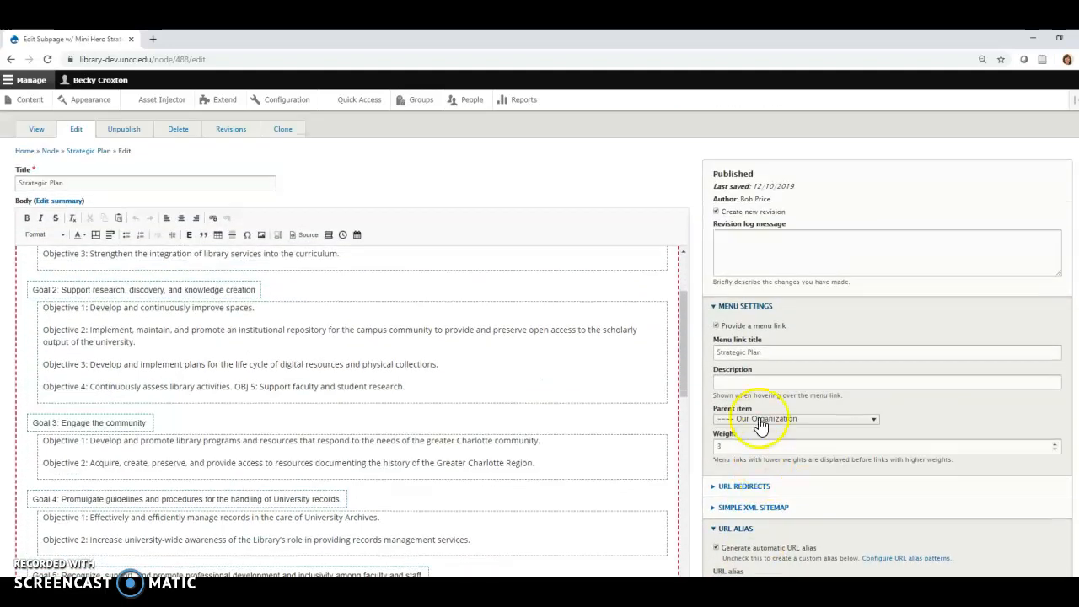
Collapse and reopen the Menu Settings section, and switch the option to provide a menu link off and on again
click(717, 308)
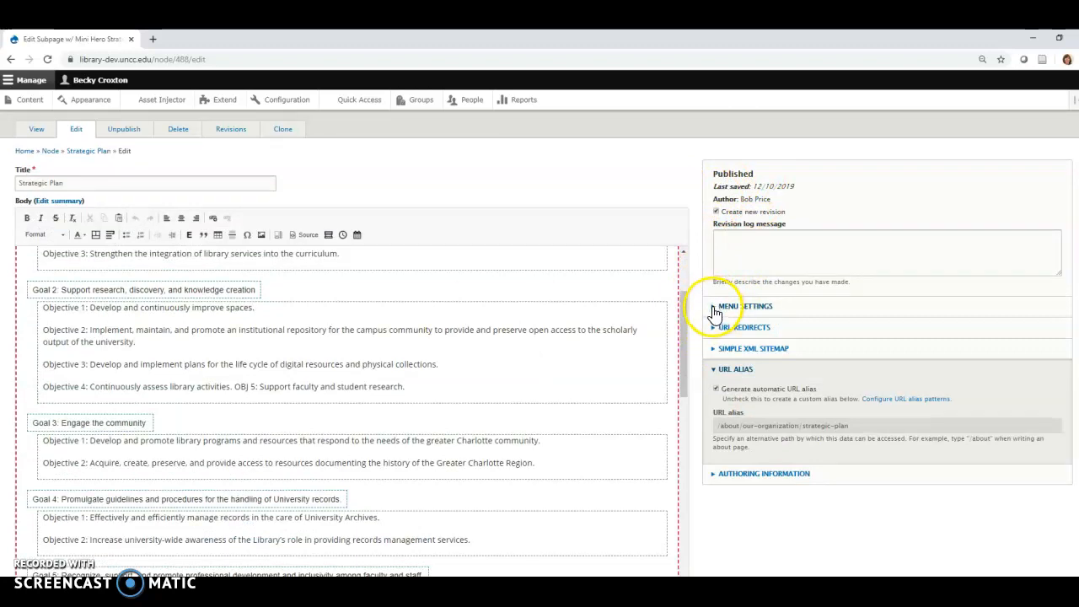
click(716, 312)
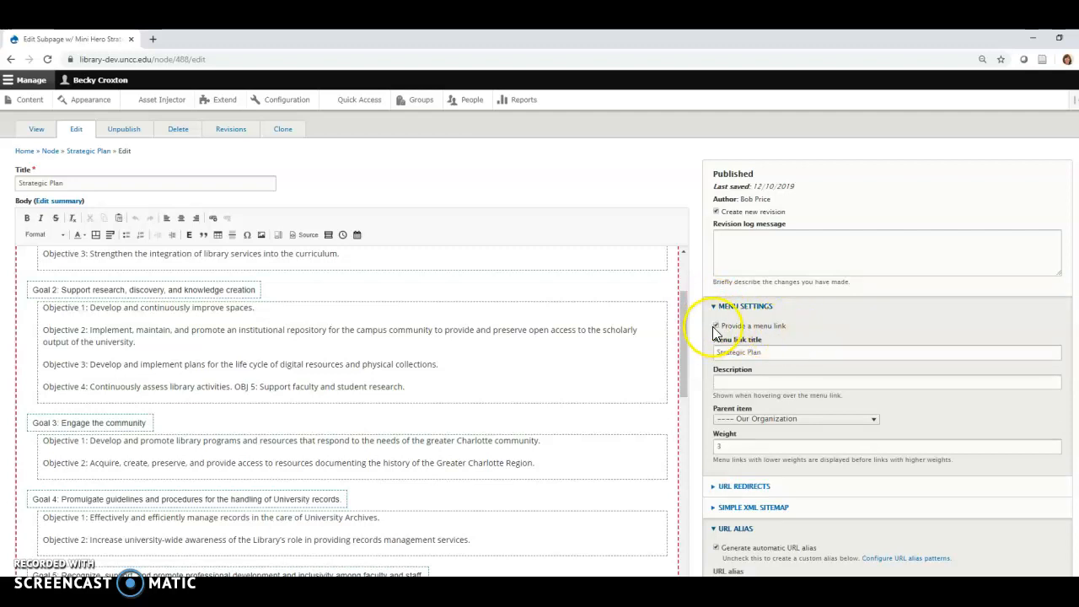
click(716, 327)
click(716, 326)
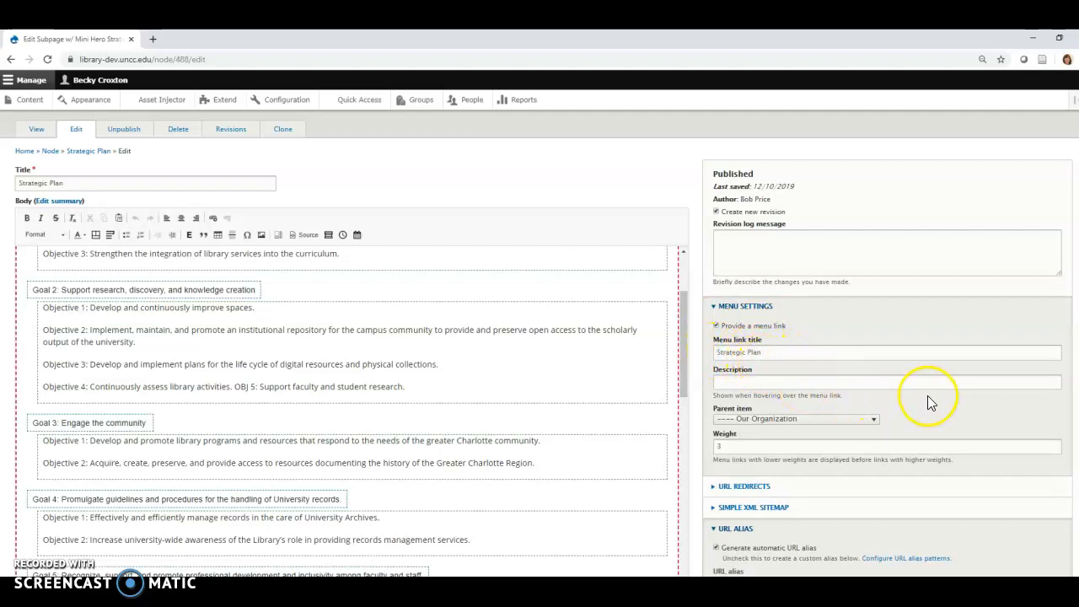
Browse the parent item options for the Strategic Plan menu link and choose Our Organization under About
scroll(930, 403, down, 1)
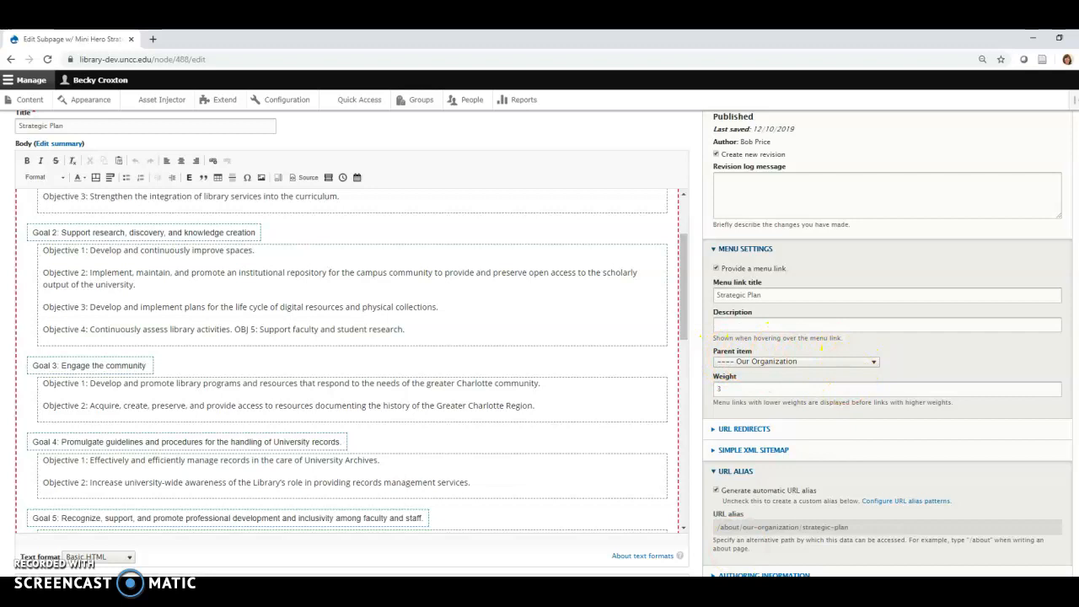
click(875, 369)
scroll(867, 353, down, 1)
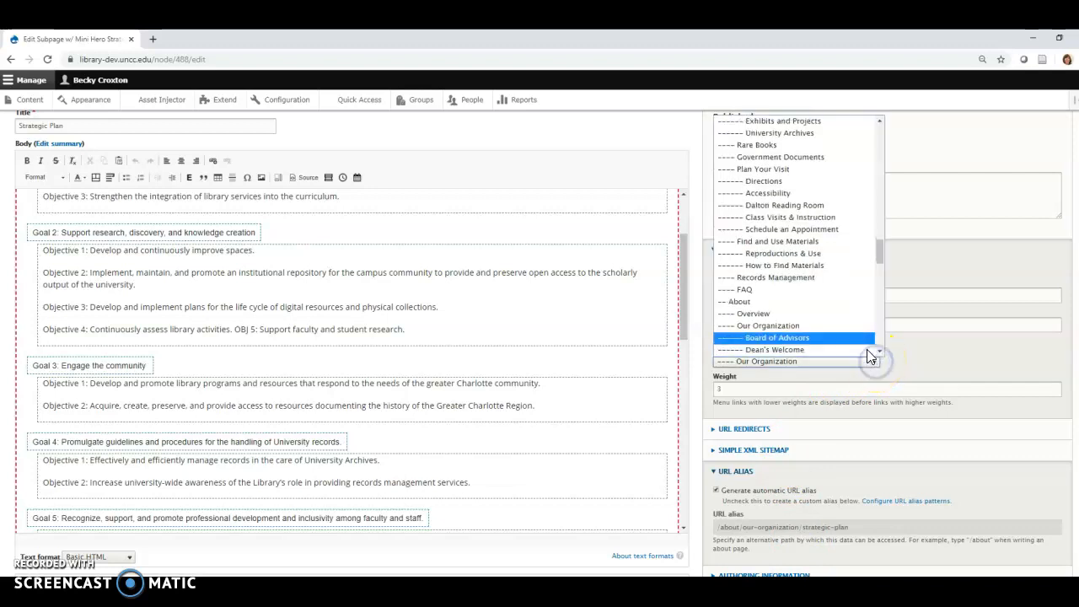
drag(879, 278, 863, 163)
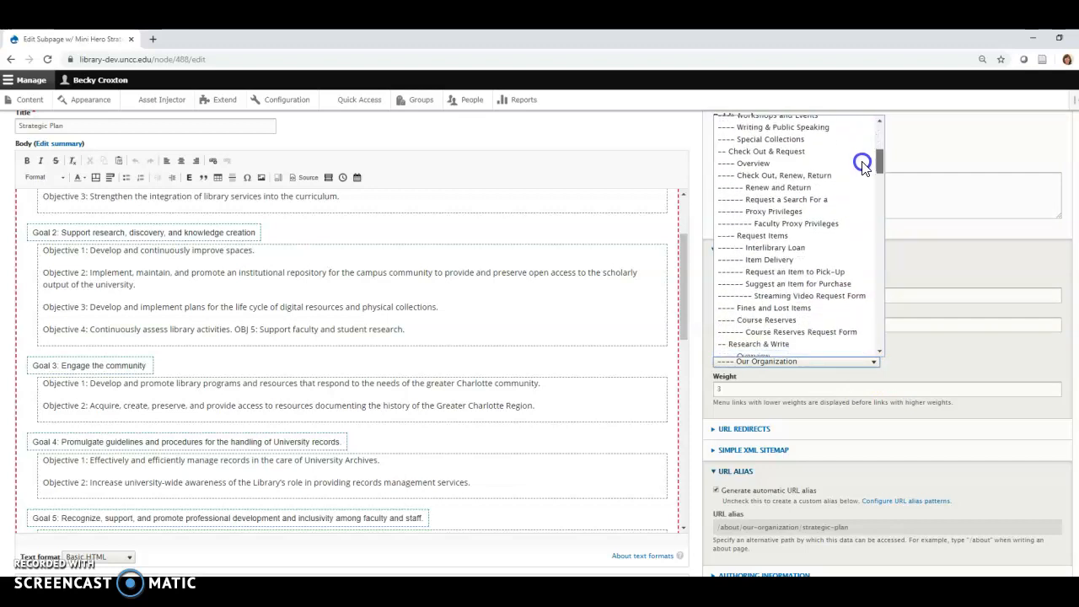
scroll(862, 172, down, 1)
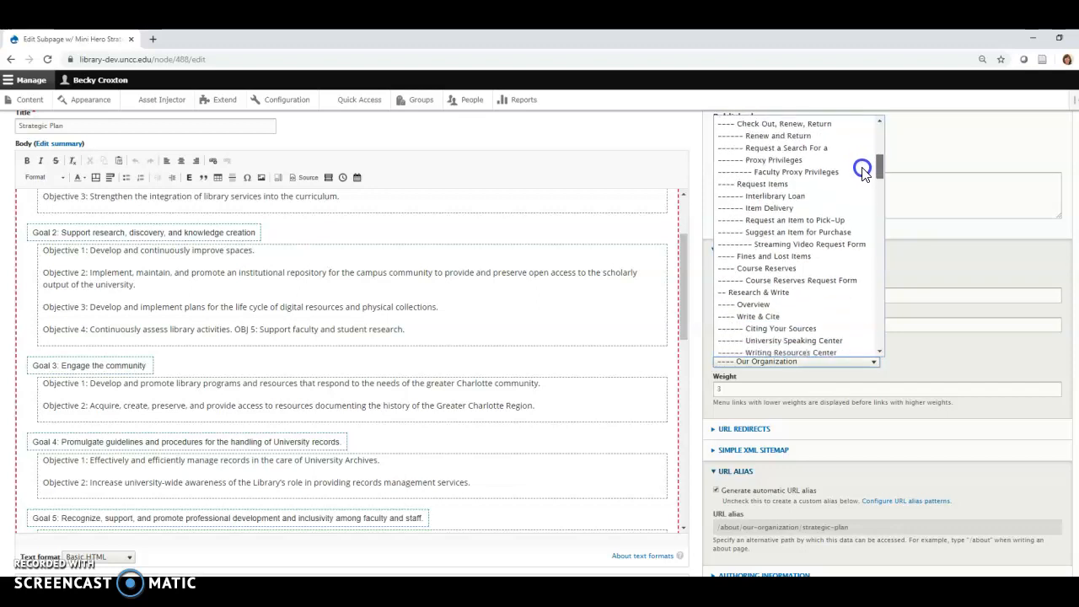
scroll(863, 177, down, 5)
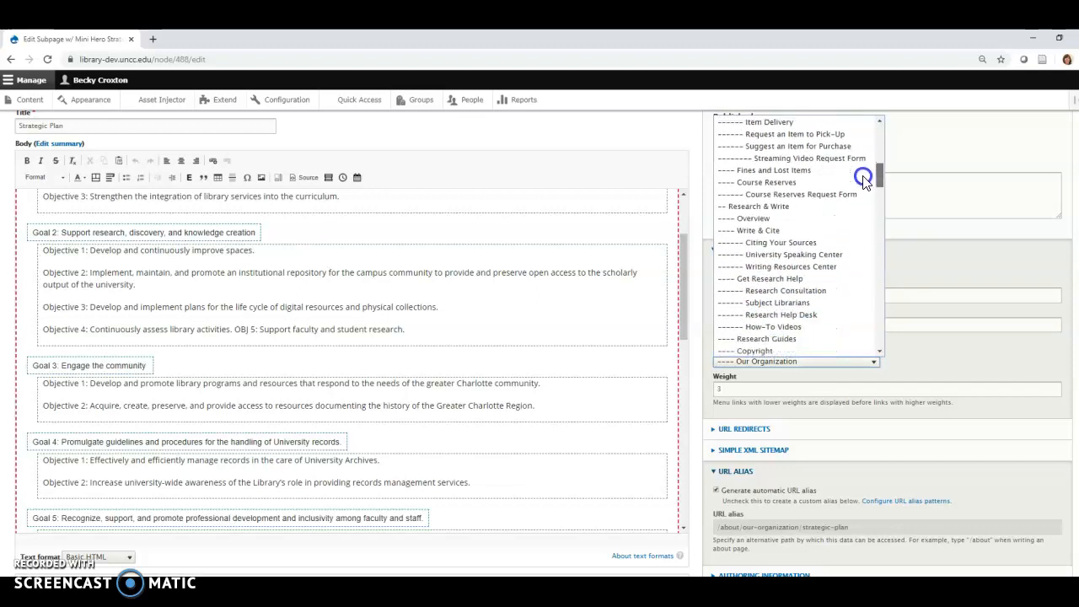
scroll(863, 184, down, 1)
scroll(863, 193, down, 4)
scroll(860, 211, down, 6)
scroll(855, 230, down, 5)
scroll(855, 244, down, 7)
scroll(851, 268, down, 2)
scroll(881, 127, up, 2)
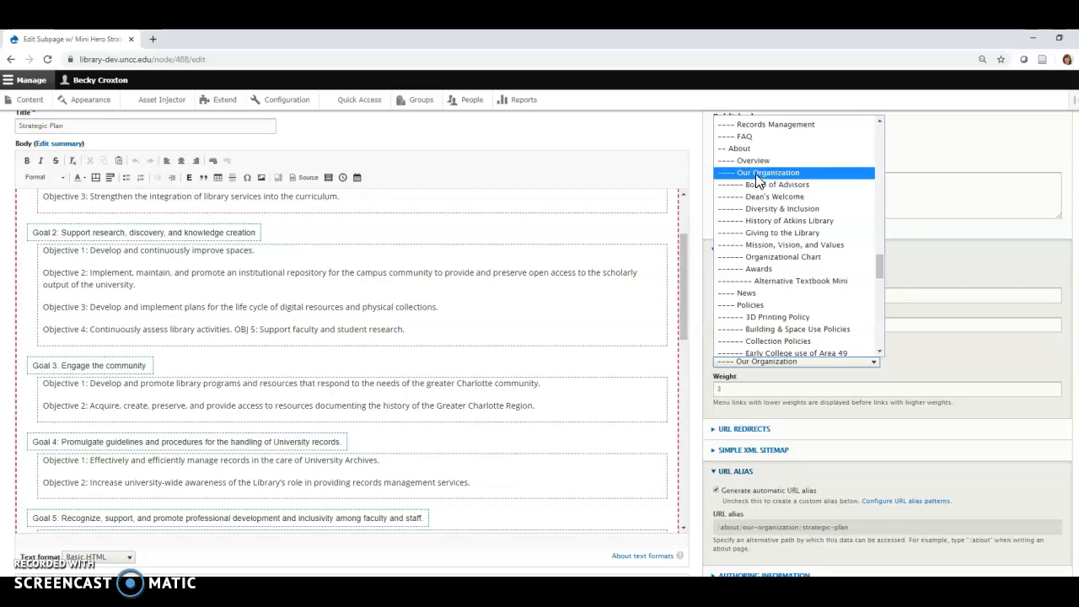
click(756, 174)
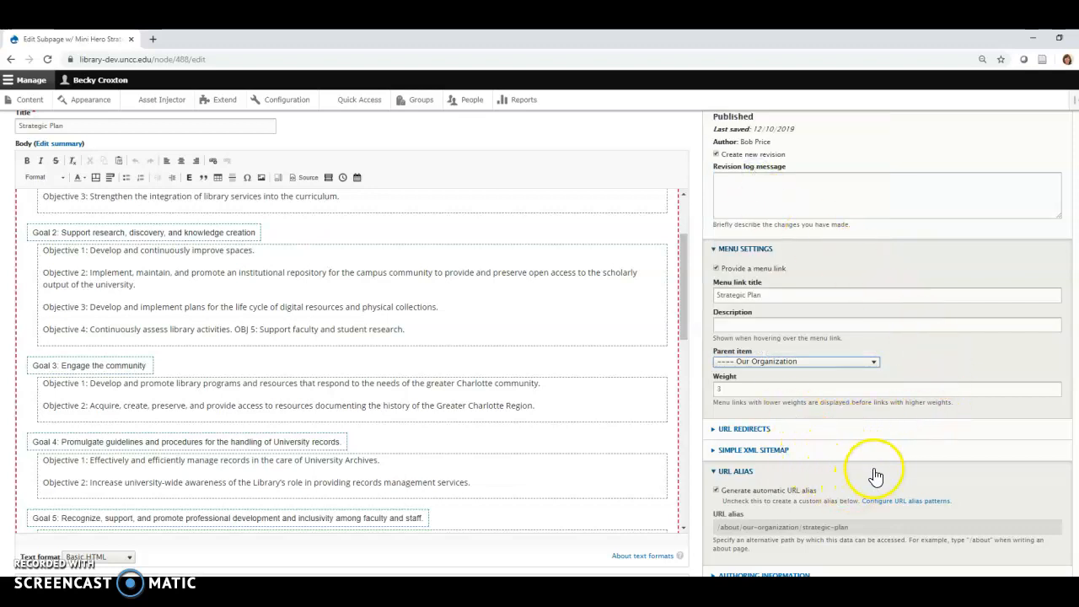
Switch automatic URL alias generation off and on again, and save the Strategic Plan page
scroll(869, 473, down, 2)
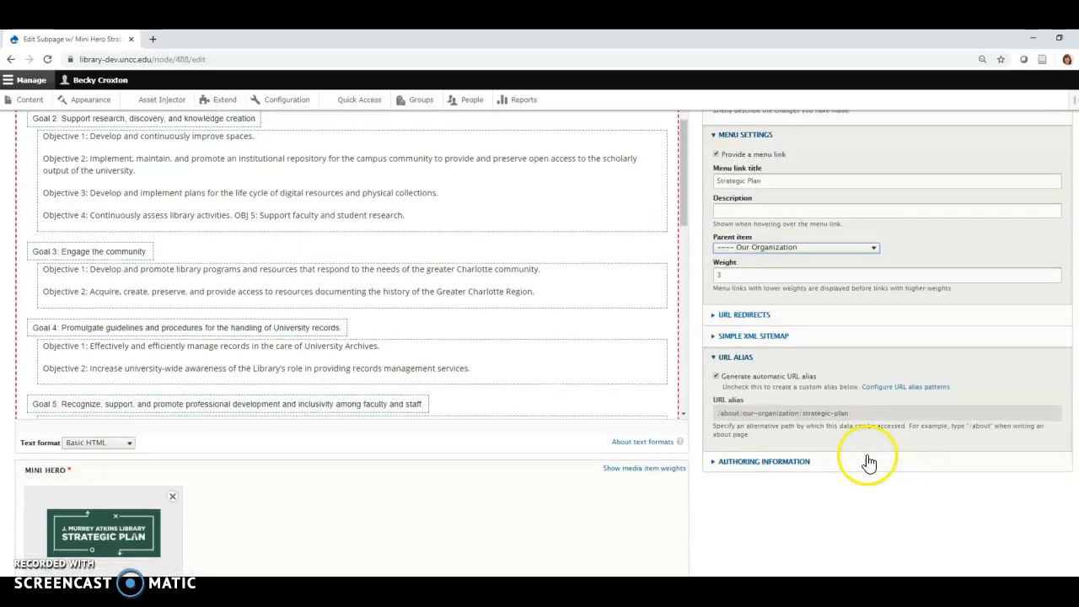
click(717, 376)
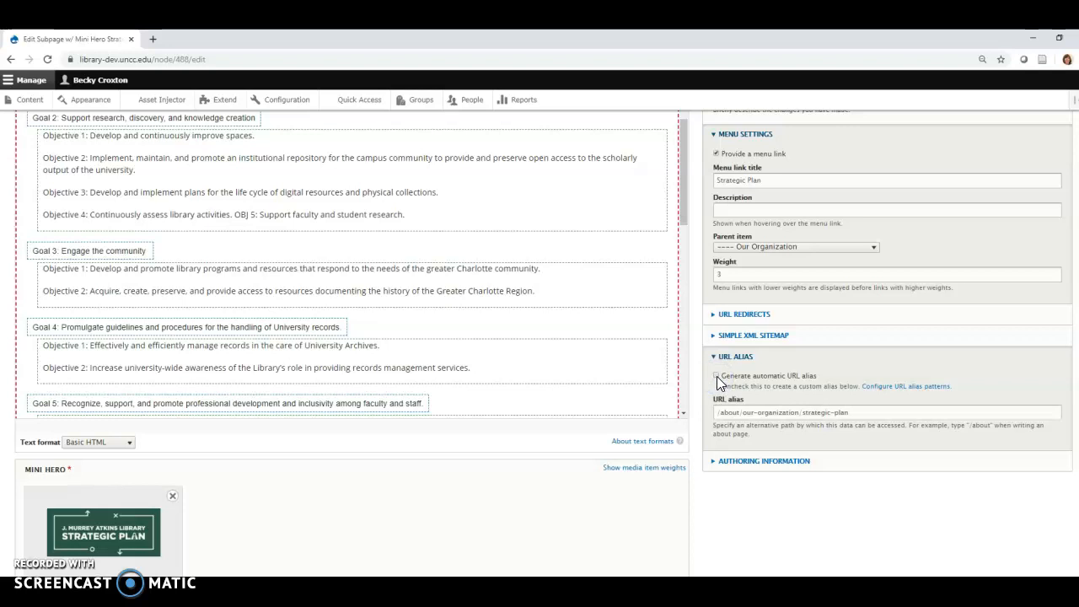
click(717, 376)
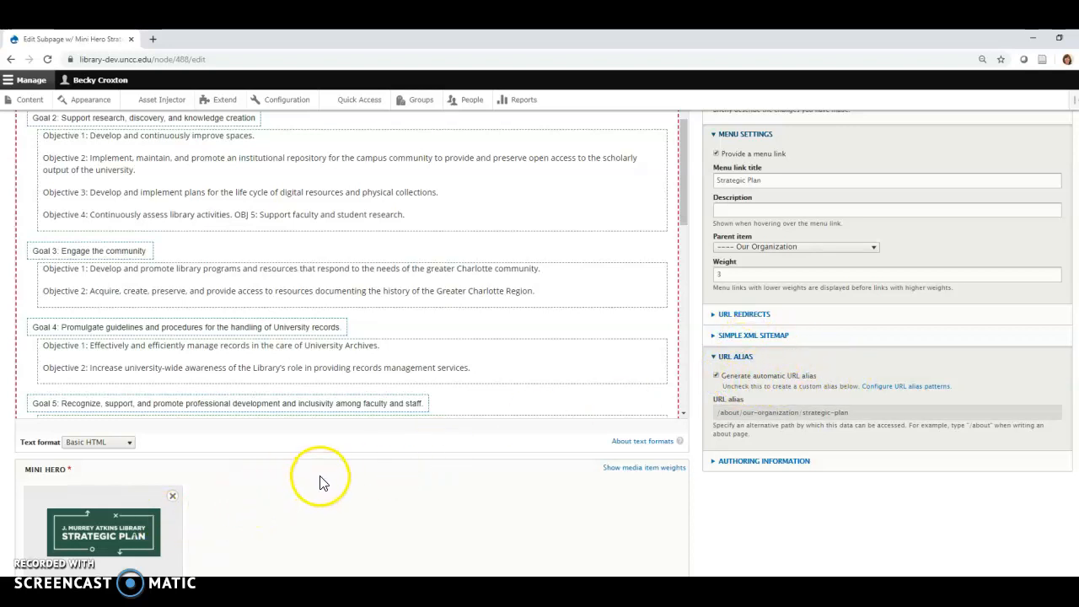
scroll(318, 480, down, 2)
click(34, 548)
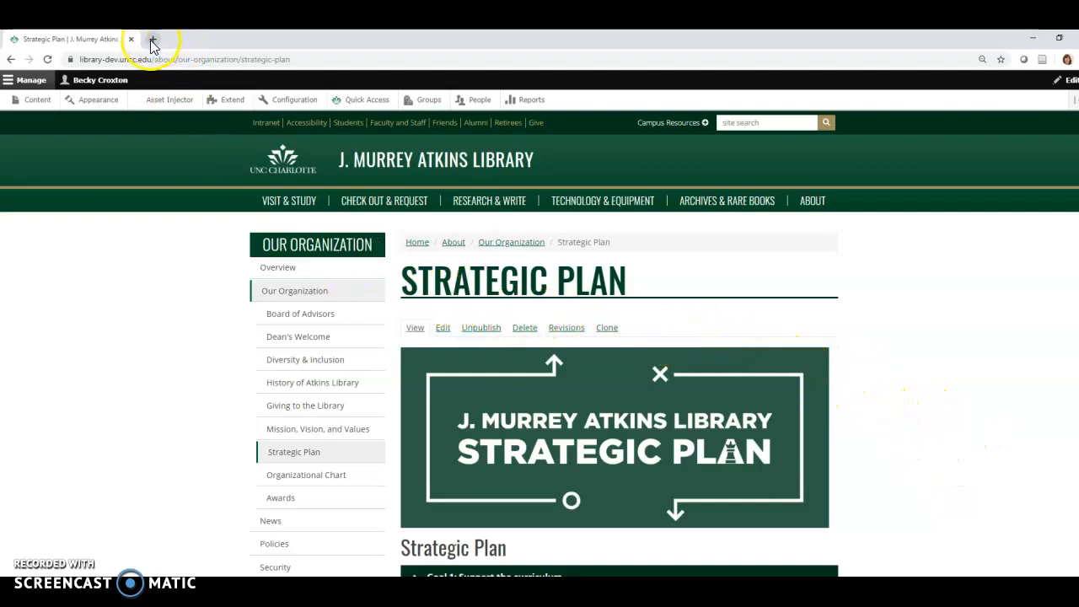
Open a new browser window and load the library-dev.uncc.edu homepage
right_click(96, 599)
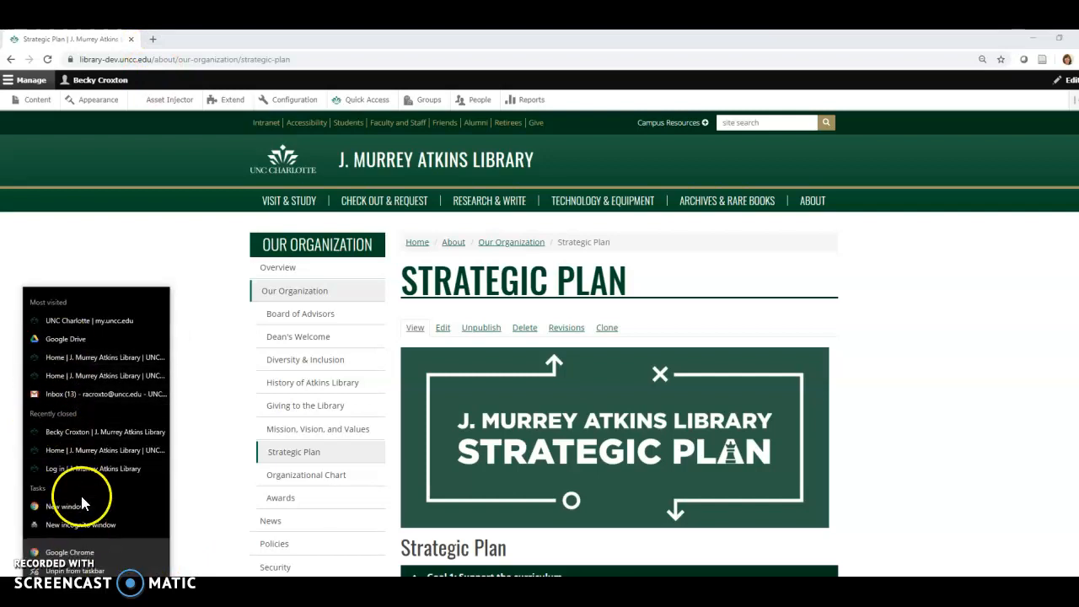
click(78, 507)
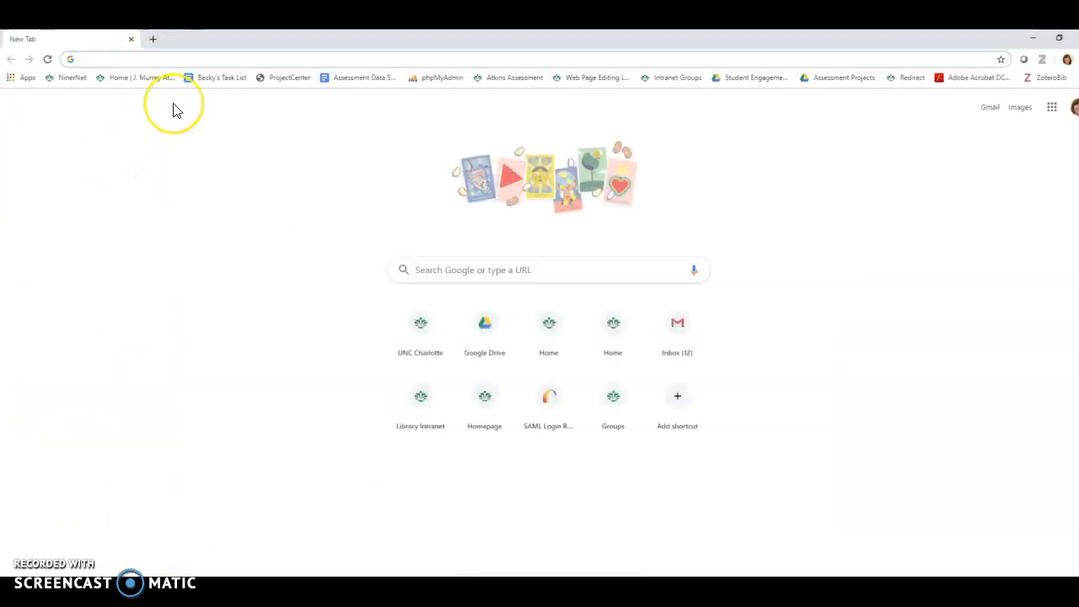
text(library-dev.uncc.edu)
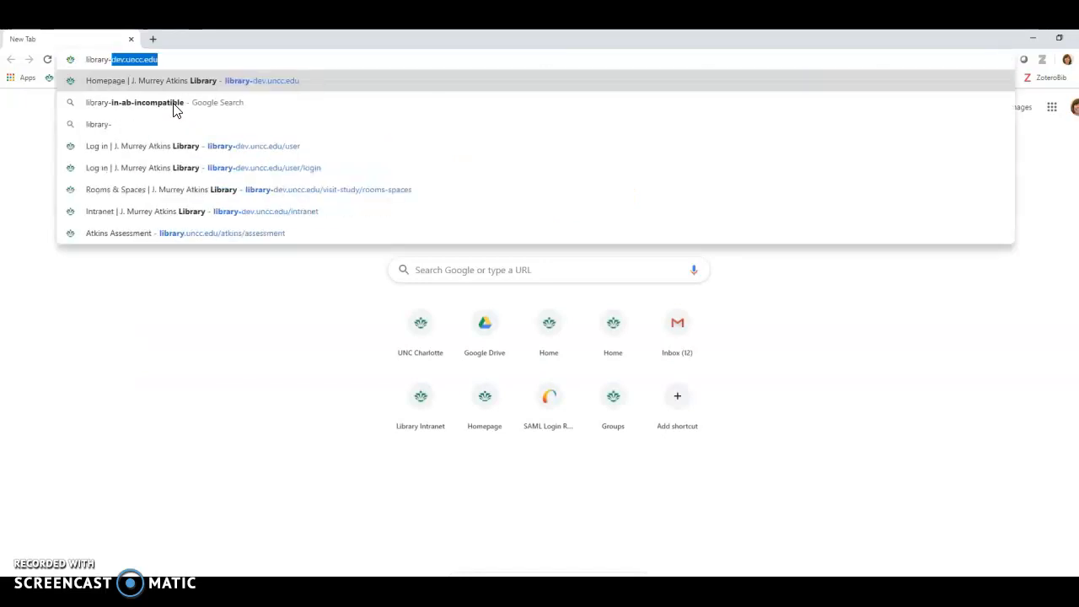
key(Return)
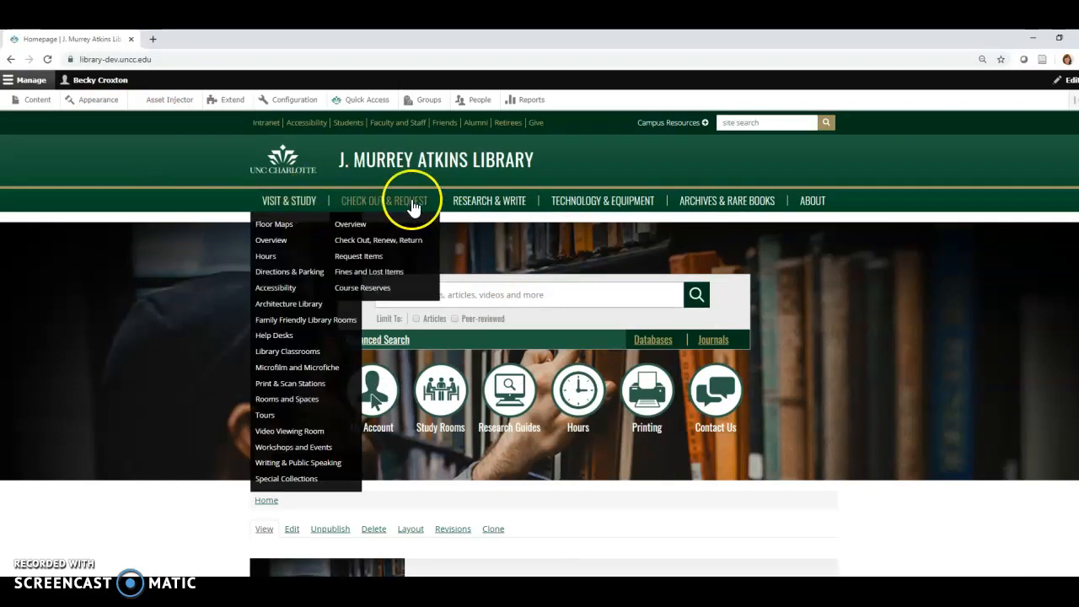
Go to Our Organization under About, open its Strategic Plan page and look over the published content
mouse_move(811, 211)
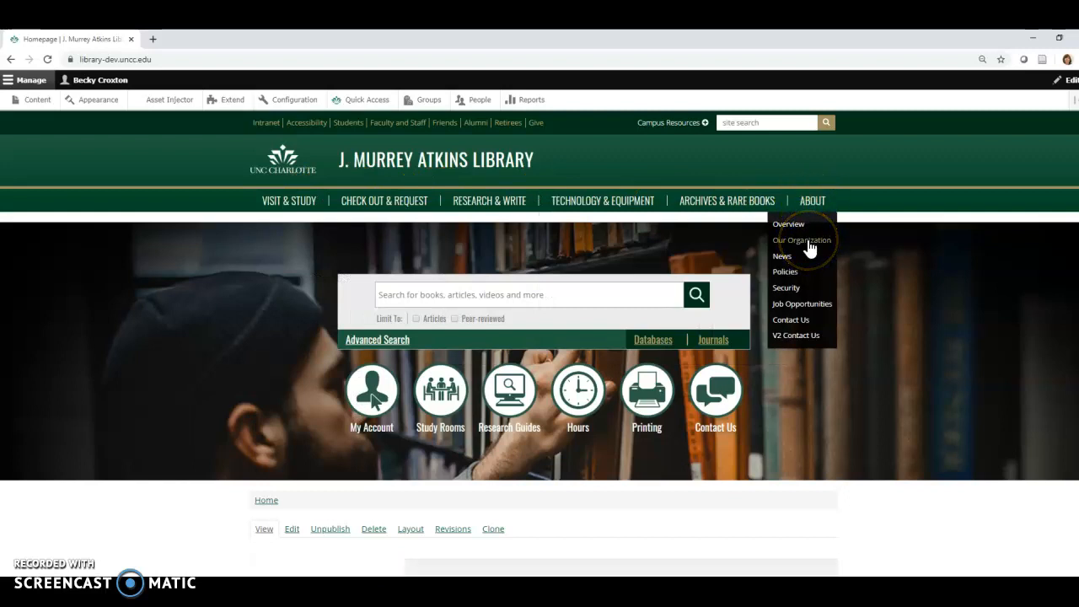
click(805, 241)
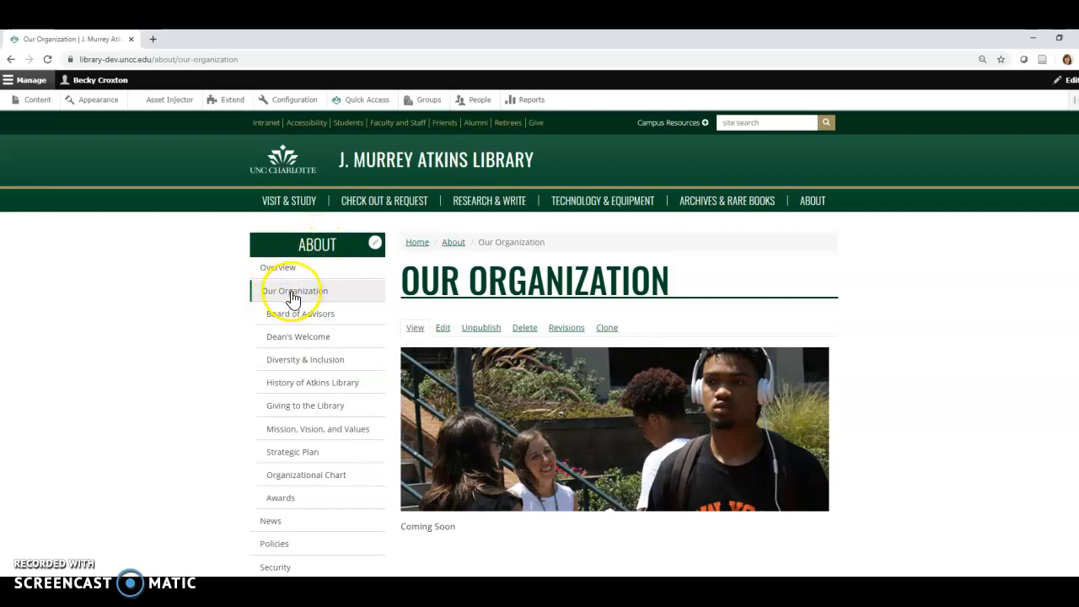
click(301, 460)
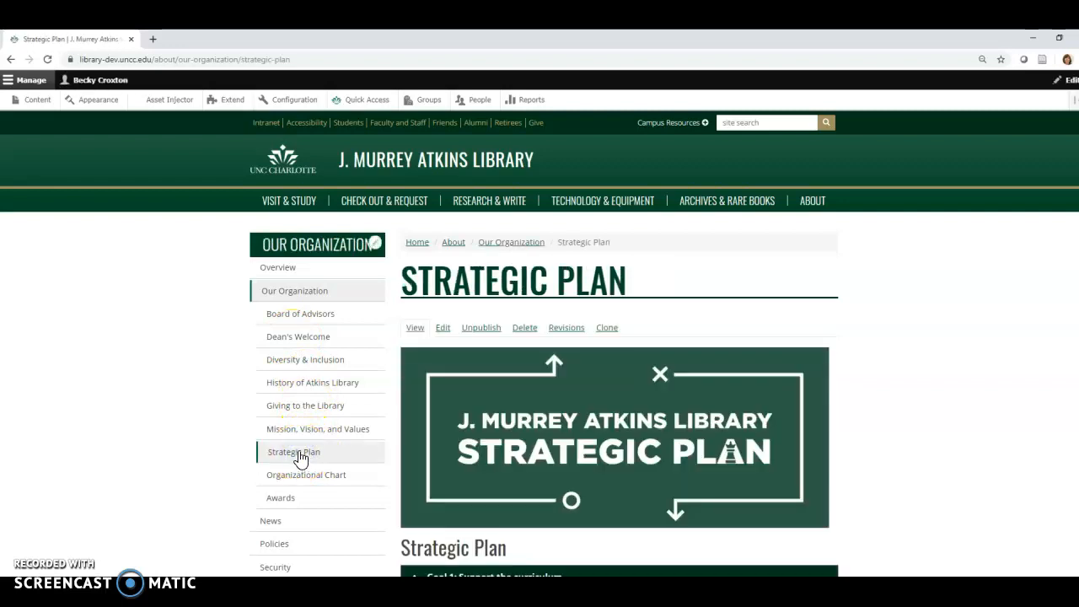
scroll(889, 426, down, 3)
scroll(890, 424, up, 3)
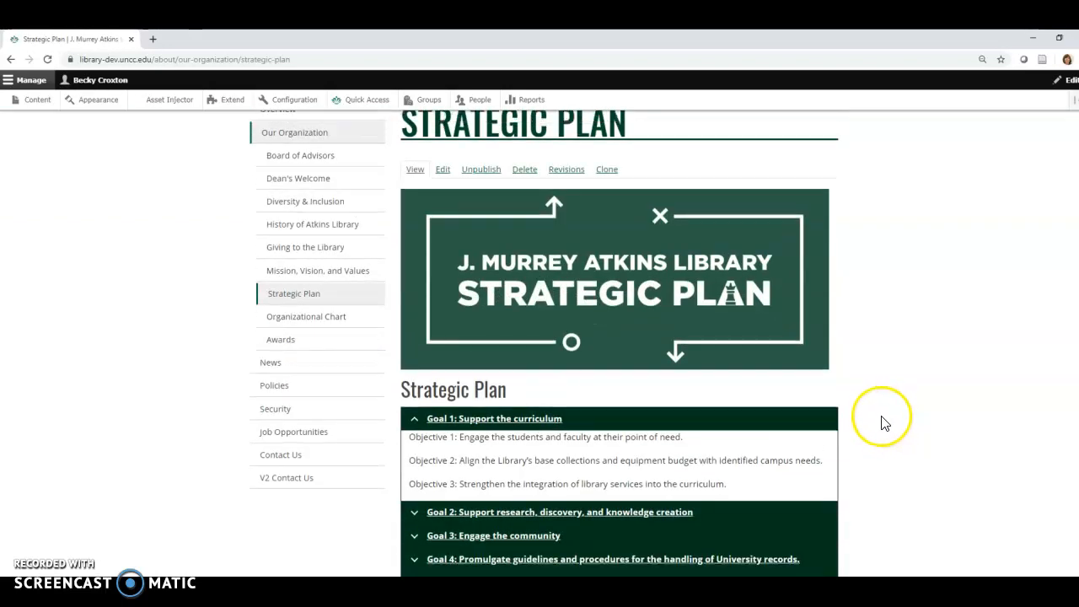